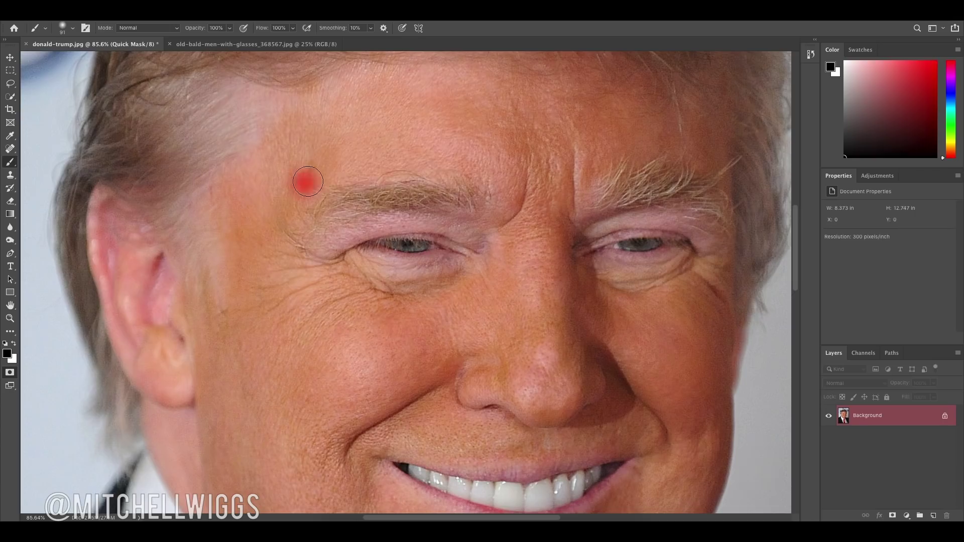
Paint Quick Mask over the eye area, cheeks, jaw, chin, upper lip and nose bridge.
mouse_move(302, 183)
left_mouse_down()
mouse_move(303, 234)
mouse_move(281, 166)
left_mouse_up()
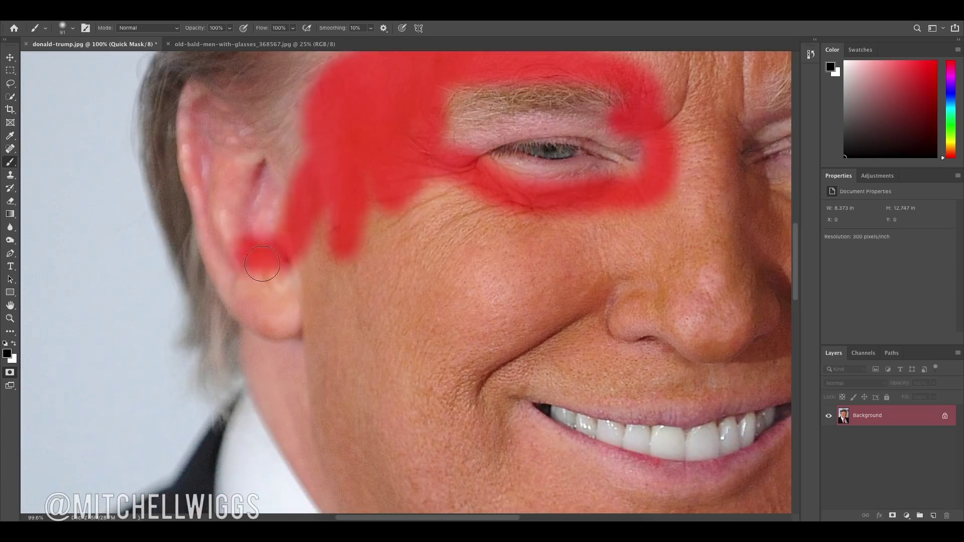
mouse_move(327, 210)
left_mouse_down()
mouse_move(640, 202)
mouse_move(382, 351)
left_mouse_up()
scroll(382, 351, "down", 3)
left_click_drag(382, 252, 452, 376)
scroll(328, 260, "down", 2)
mouse_move(328, 260)
left_mouse_down()
mouse_move(527, 432)
mouse_move(477, 326)
mouse_move(512, 201)
mouse_move(526, 316)
mouse_move(744, 201)
left_mouse_up()
scroll(525, 316, "left", 5)
mouse_move(495, 175)
left_mouse_down()
mouse_move(409, 183)
mouse_move(226, 302)
left_mouse_up()
scroll(409, 183, "up", 3)
left_click_drag(301, 262, 574, 213)
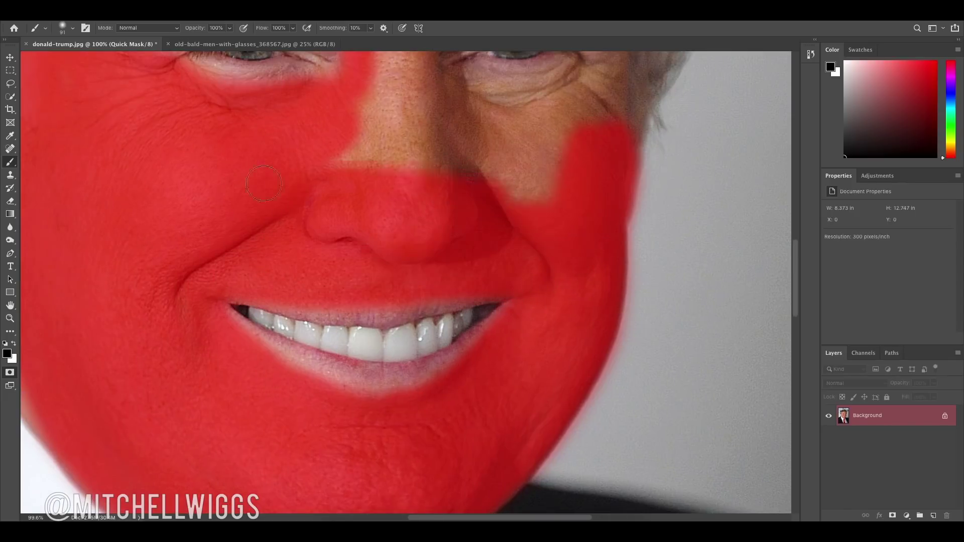
left_click_drag(489, 203, 352, 151)
Extend the Quick Mask across the brows, forehead and temple with a smaller brush.
scroll(351, 150, "up", 3)
left_click_drag(311, 236, 618, 262)
scroll(618, 261, "up", 1)
left_click_drag(502, 282, 420, 133)
scroll(420, 133, "up", 3)
left_click_drag(593, 150, 201, 130)
scroll(352, 150, "right", 4)
left_click_drag(432, 116, 532, 281)
left_click(73, 27)
left_click_drag(60, 45, 20, 45)
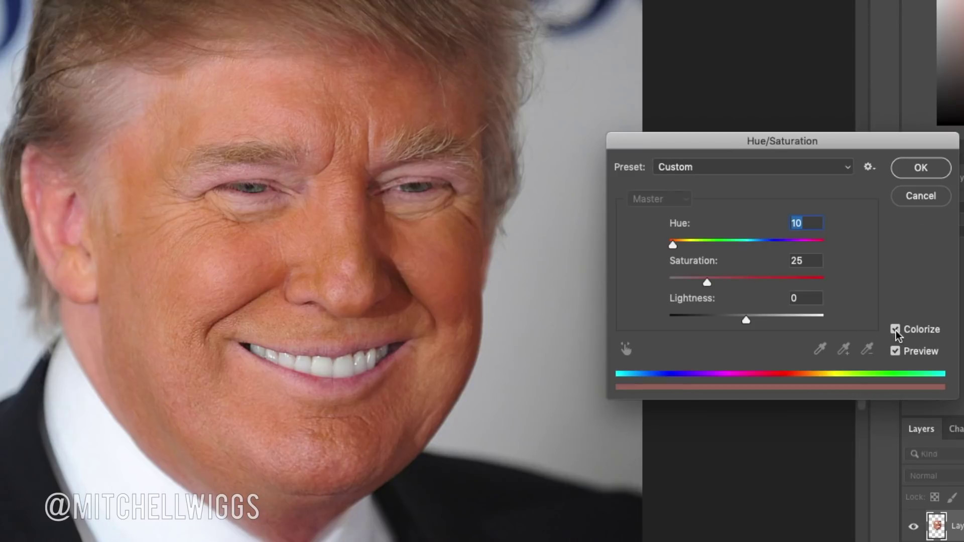
Colorize the face skin with Hue 5, Saturation +26 and Lightness +9.
left_click_drag(708, 282, 710, 283)
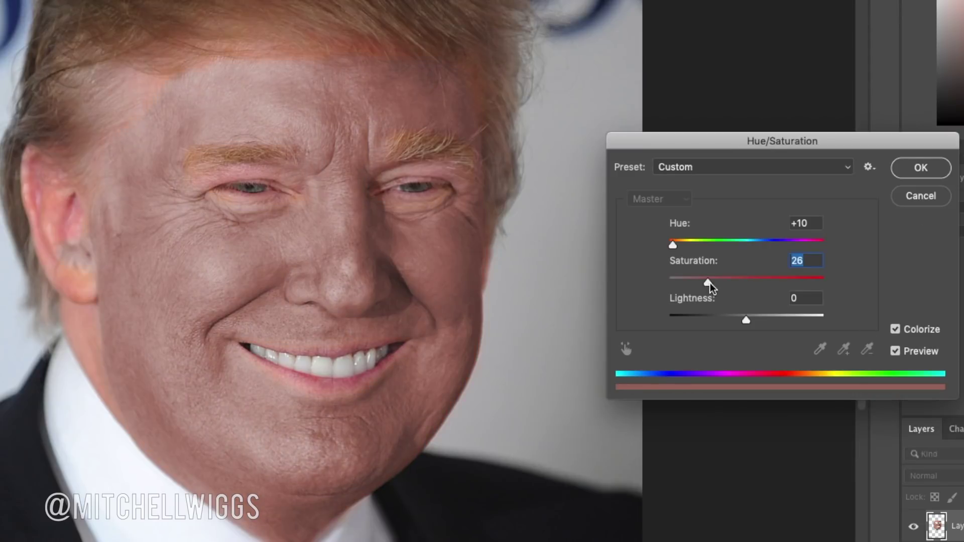
left_click_drag(747, 316, 755, 322)
left_click_drag(675, 246, 673, 246)
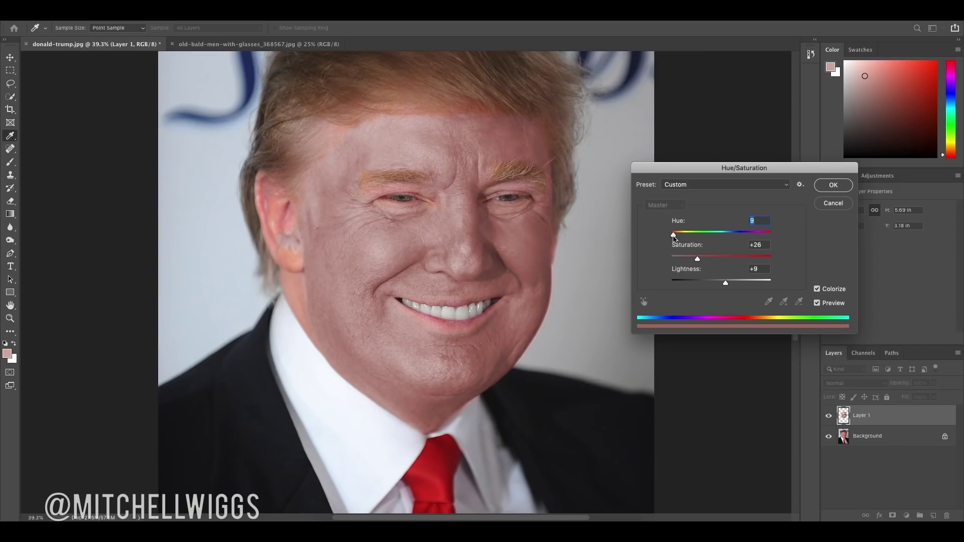
left_click(834, 185)
key("v")
scroll(452, 201, "up", 3)
scroll(301, 211, "up", 3)
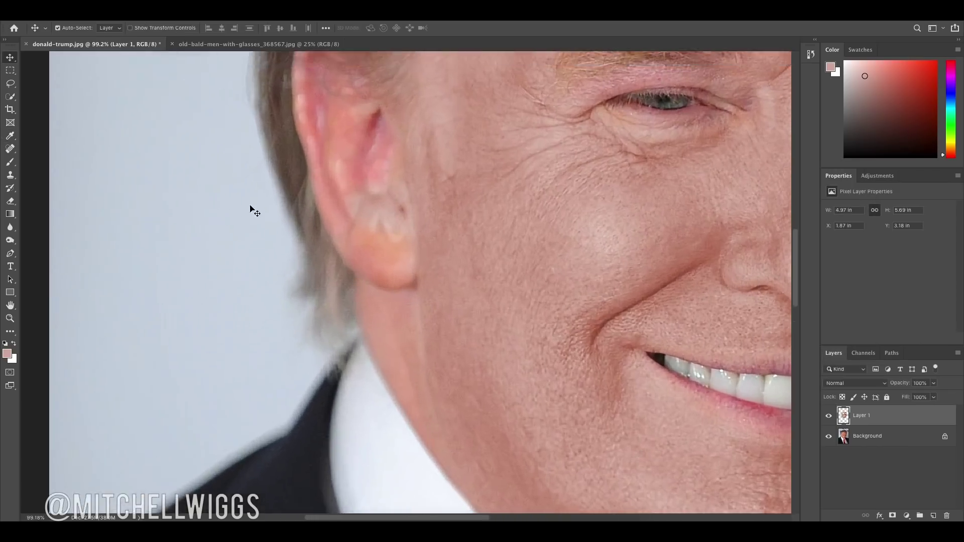
Soft-brush sampled skin colour at 18% opacity over the neck and face edges, then merge Layer 1 down.
key("e")
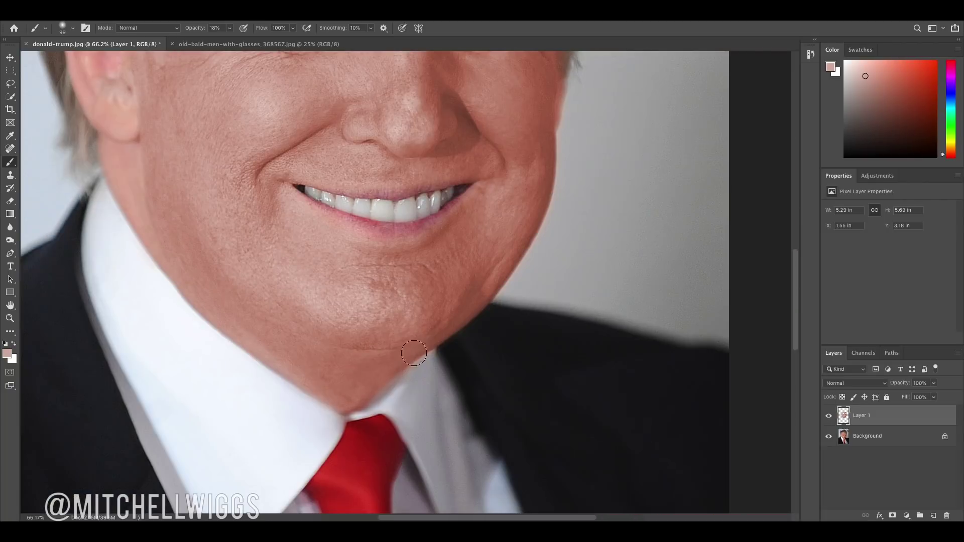
scroll(455, 261, "up", 5)
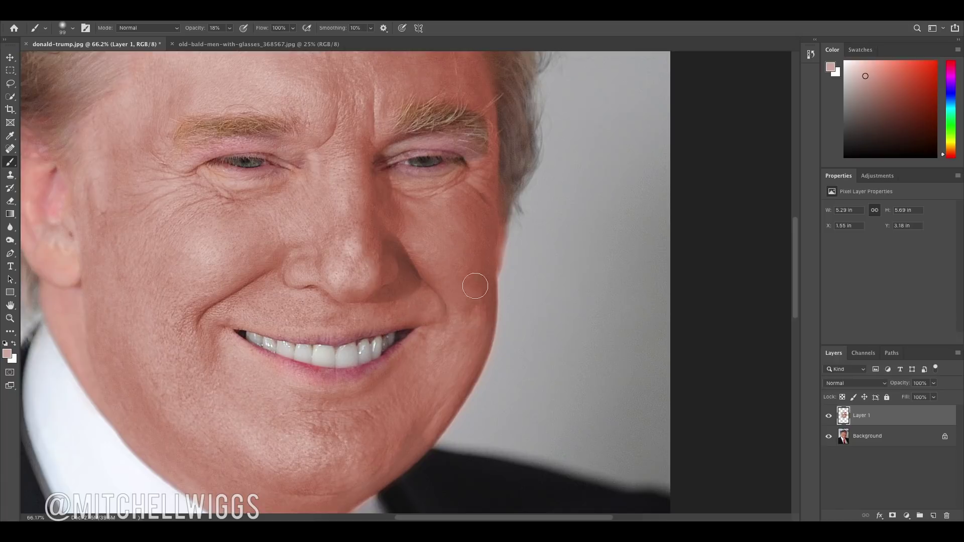
scroll(487, 219, "up", 3)
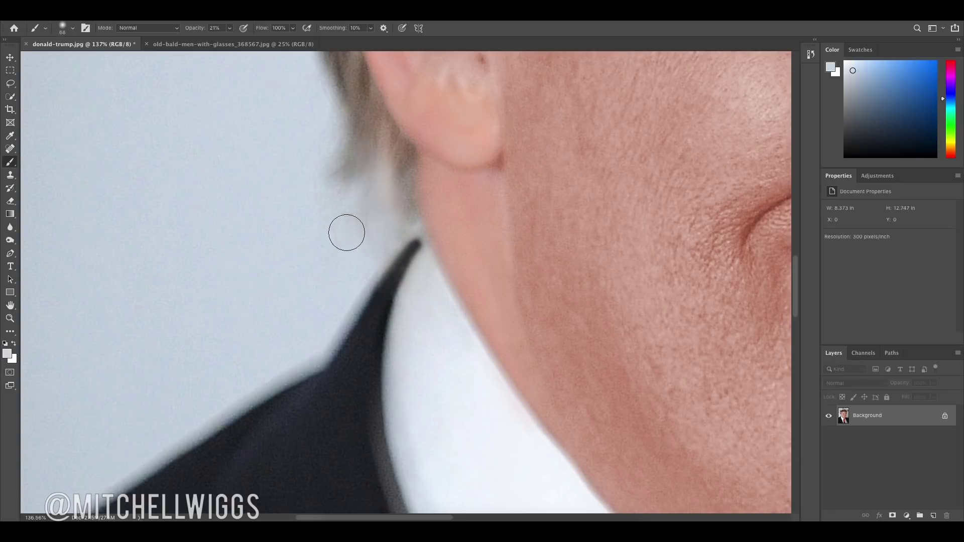
Paint sampled background colour over the hair above the ear and at the crown.
scroll(365, 184, "up", 3)
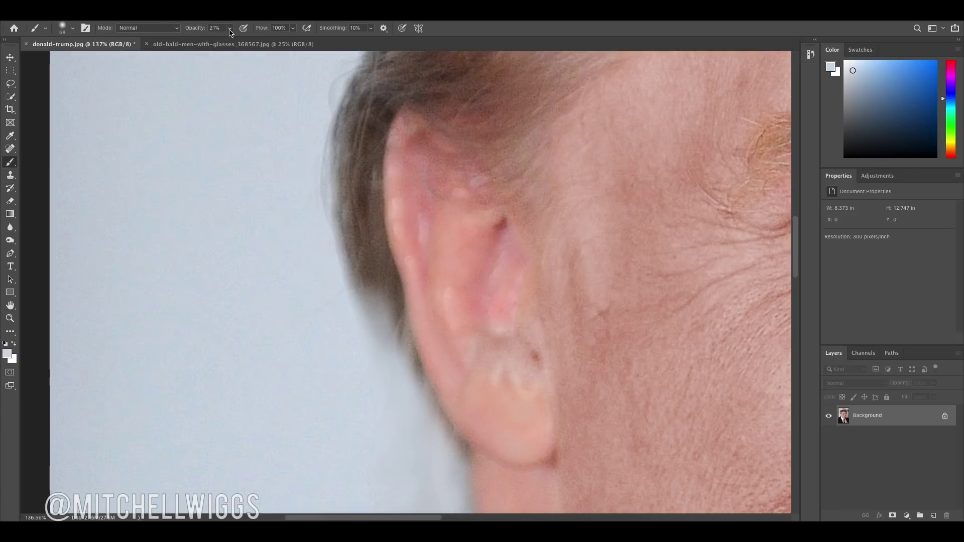
scroll(391, 333, "up", 2)
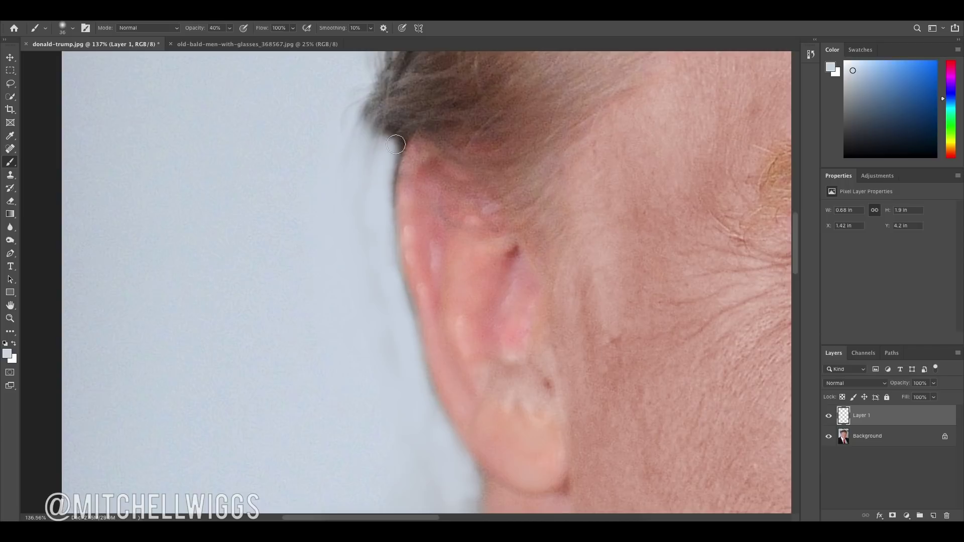
scroll(382, 252, "up", 3)
left_click_drag(397, 266, 362, 199)
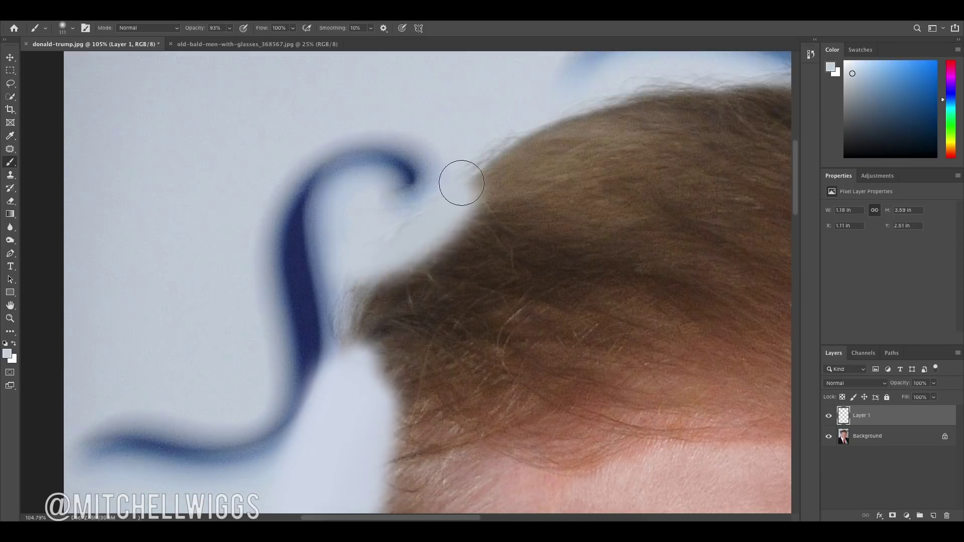
left_click_drag(353, 262, 610, 151)
left_click(314, 208, "alt")
mouse_move(321, 261)
left_mouse_down()
mouse_move(312, 370)
mouse_move(588, 209)
mouse_move(518, 224)
mouse_move(540, 403)
left_mouse_up()
Cover the blue lettering and remaining hair with light blue-grey, then merge the layer down.
scroll(540, 403, "up", 3)
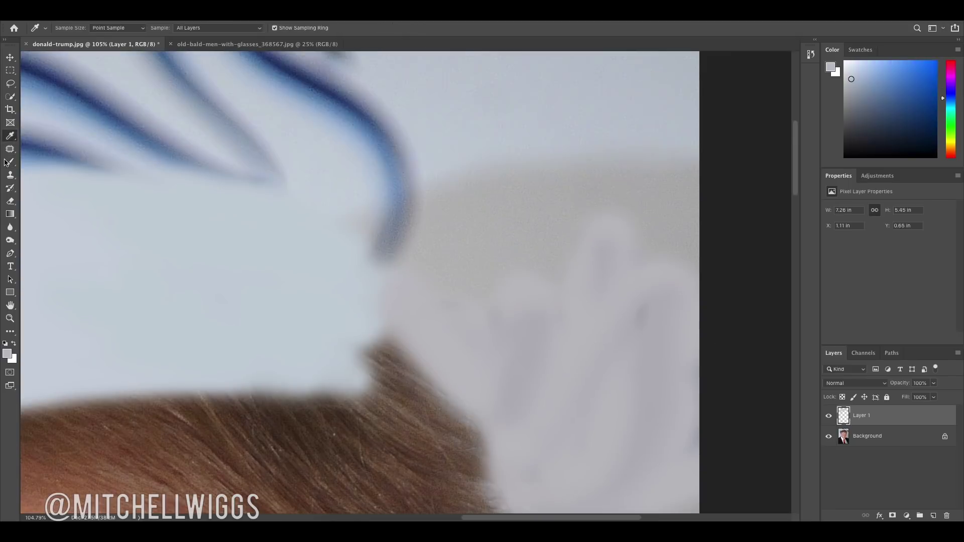
left_click_drag(452, 226, 346, 219)
left_click(347, 219, "alt")
left_click(10, 161)
left_click_drag(452, 326, 477, 382)
scroll(478, 382, "down", 5)
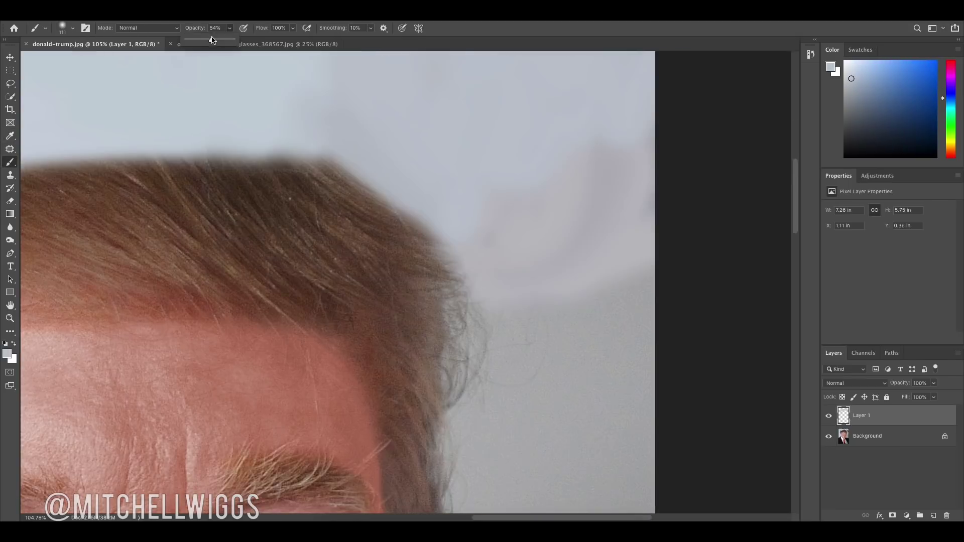
key("ctrl+e")
scroll(299, 228, "down", 3)
scroll(300, 228, "down", 3)
scroll(341, 188, "left", 5)
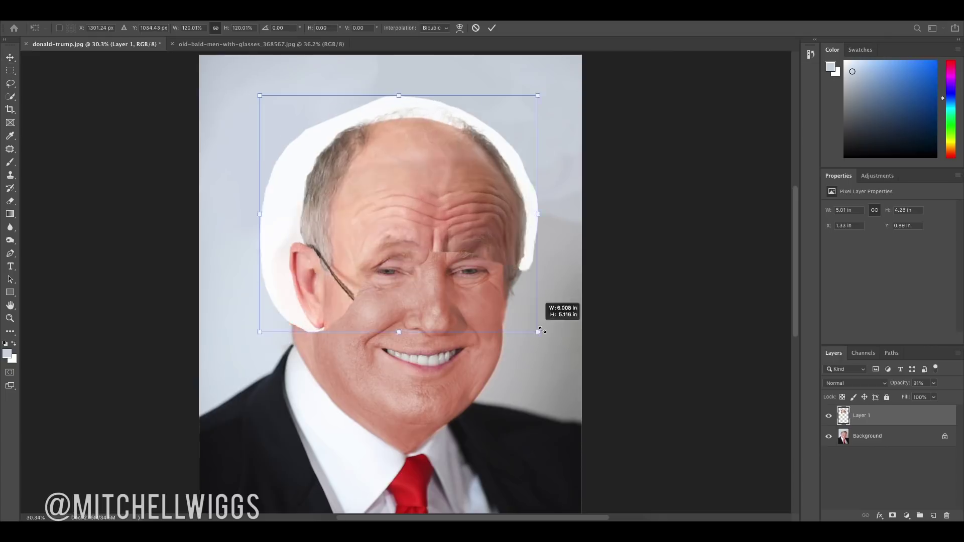
Scale the pasted bald head with Free Transform to line up over the face.
left_click_drag(385, 103, 384, 114)
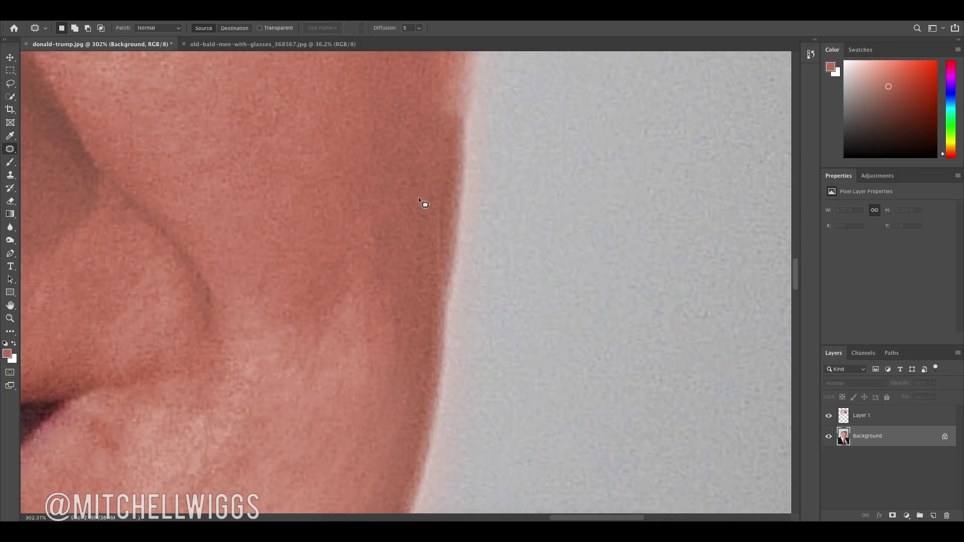
Patch the cheek edge, warp the ear to the jaw, and paint grey over the white edges.
mouse_move(402, 254)
left_mouse_down()
mouse_move(435, 310)
mouse_move(444, 214)
left_mouse_up()
scroll(445, 213, "down", 3)
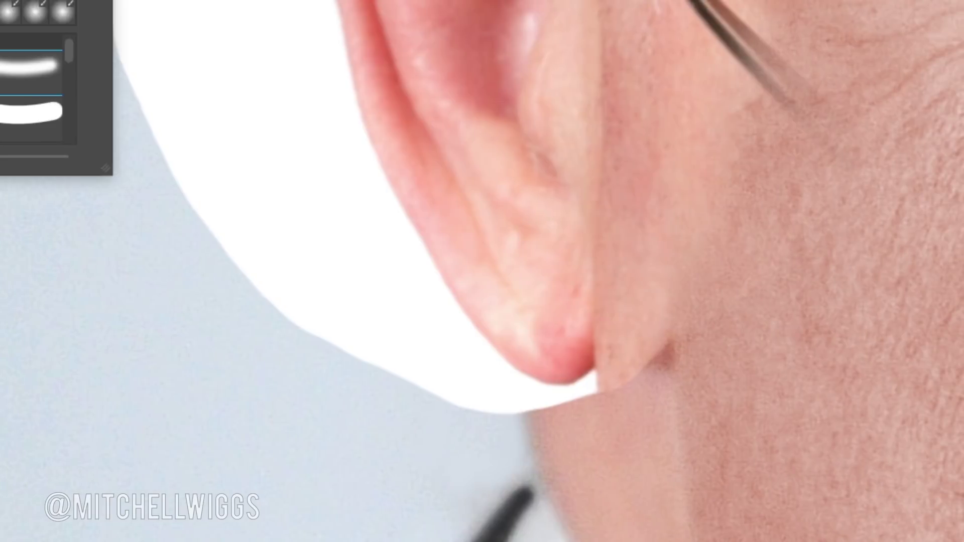
left_click_drag(469, 419, 361, 205)
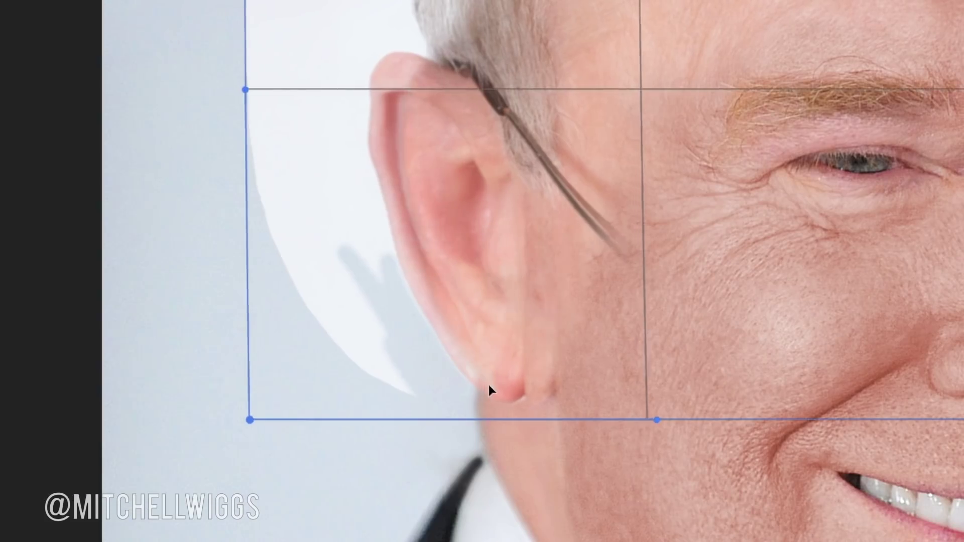
left_click_drag(489, 387, 511, 386)
mouse_move(276, 308)
left_mouse_down()
mouse_move(319, 273)
mouse_move(270, 352)
left_mouse_up()
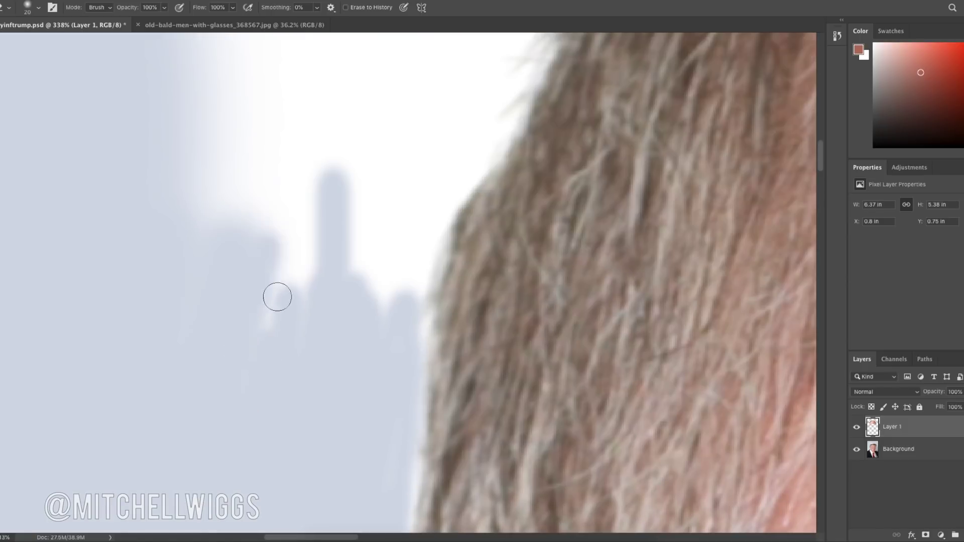
Paint grey over the white halo strips along the hairline and the selected original hair.
left_click_drag(277, 297, 405, 356)
mouse_move(487, 295)
left_mouse_down()
mouse_move(489, 258)
mouse_move(270, 475)
left_mouse_up()
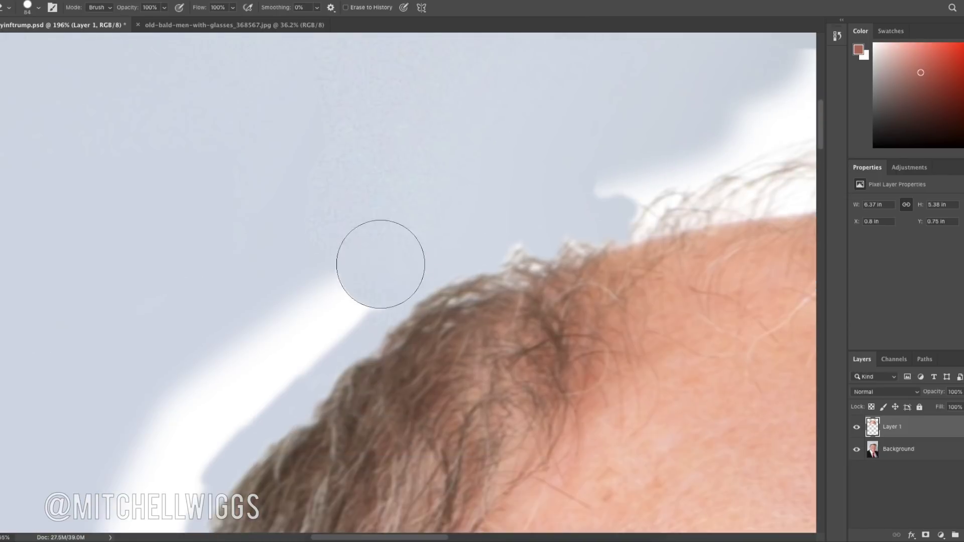
left_click_drag(379, 263, 253, 367)
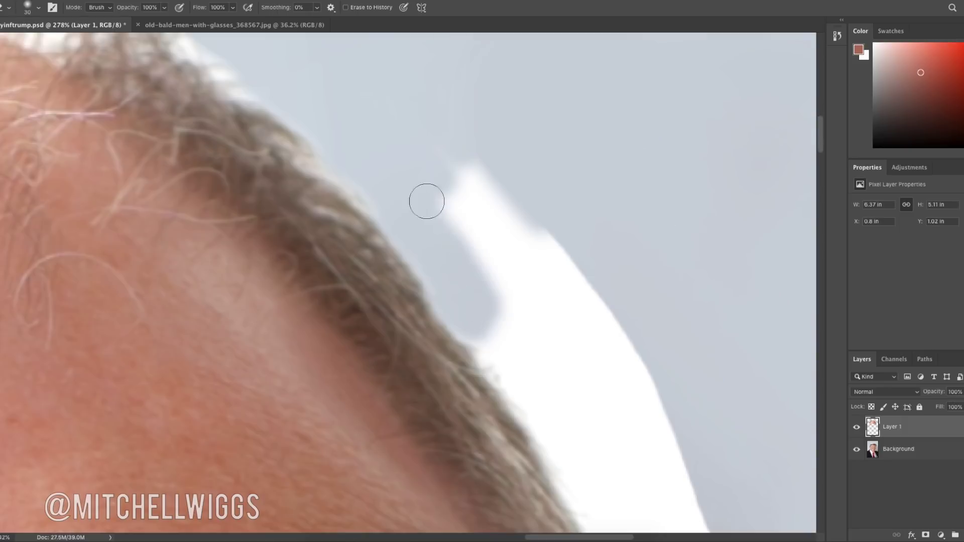
left_click_drag(426, 201, 484, 134)
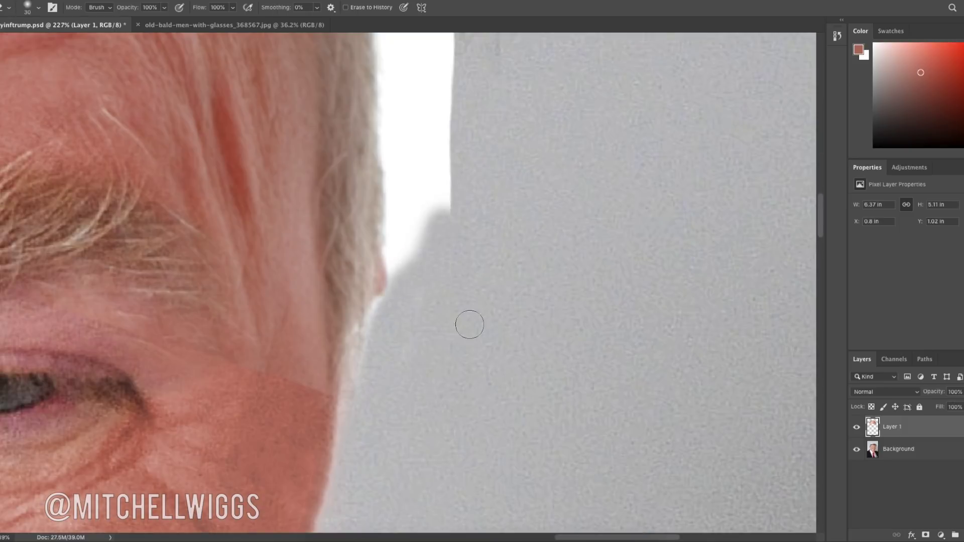
mouse_move(403, 232)
left_mouse_down()
mouse_move(285, 188)
mouse_move(289, 111)
left_mouse_up()
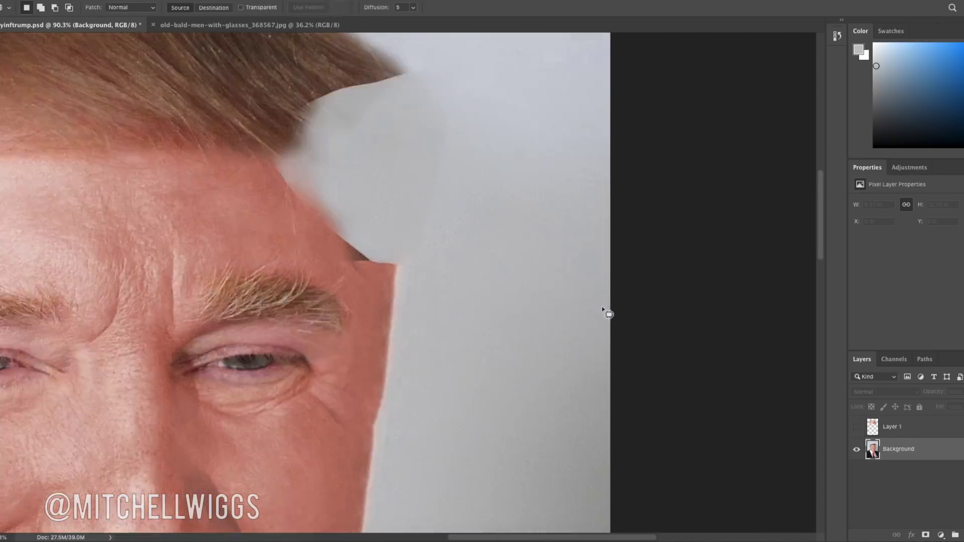
Erase the white patch along the hair edge.
scroll(415, 402, "up", 3)
scroll(485, 342, "left", 3)
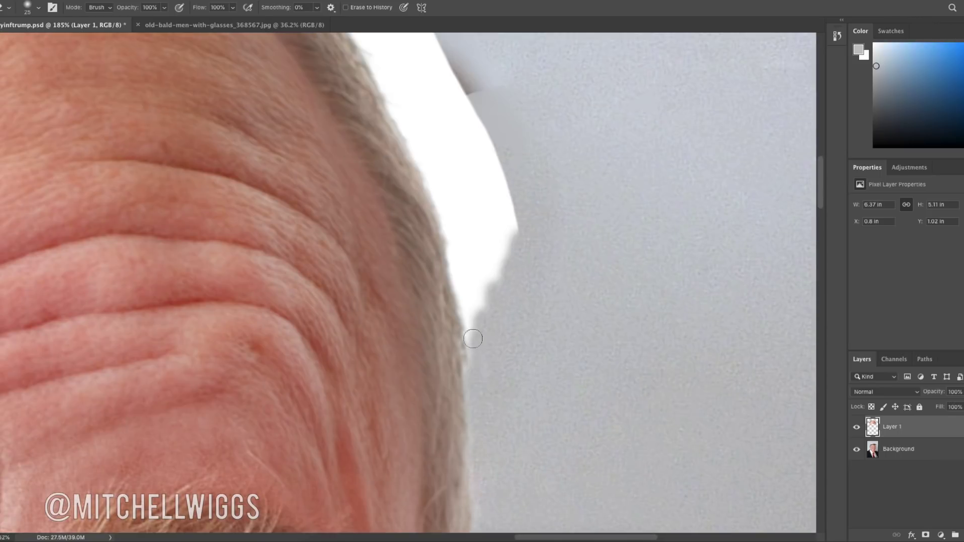
left_click_drag(443, 200, 484, 221)
scroll(484, 221, "up", 3)
left_click_drag(433, 284, 461, 333)
scroll(461, 332, "up", 2)
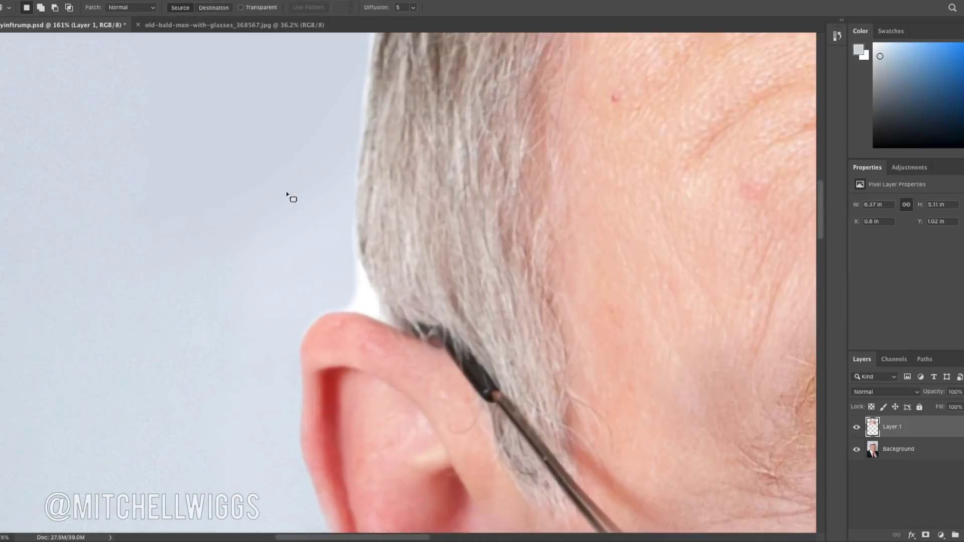
scroll(287, 194, "up", 3)
scroll(220, 175, "up", 2)
Replace the glasses arm above the ear with patched hair and spot-heal the leftover spots.
key("l")
left_click_drag(345, 230, 349, 366)
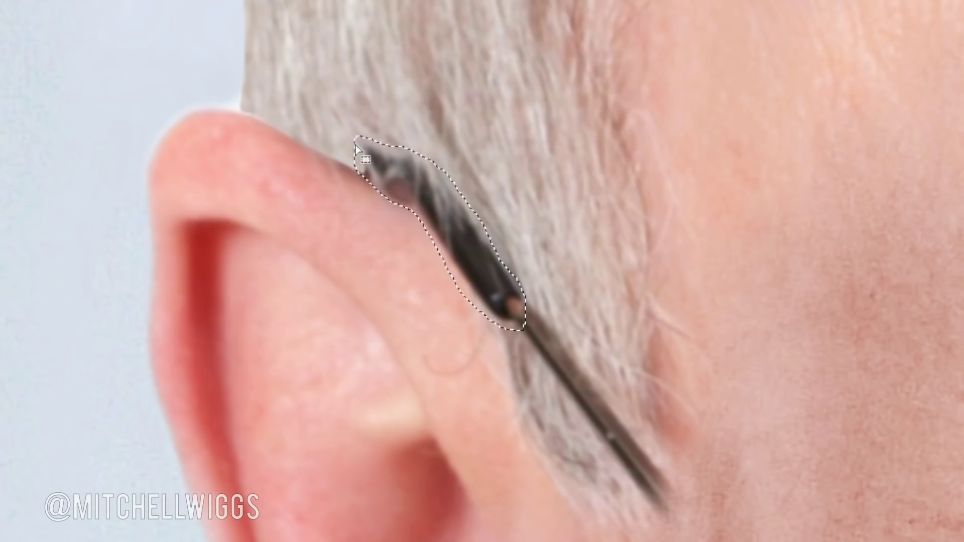
left_click_drag(356, 149, 462, 259)
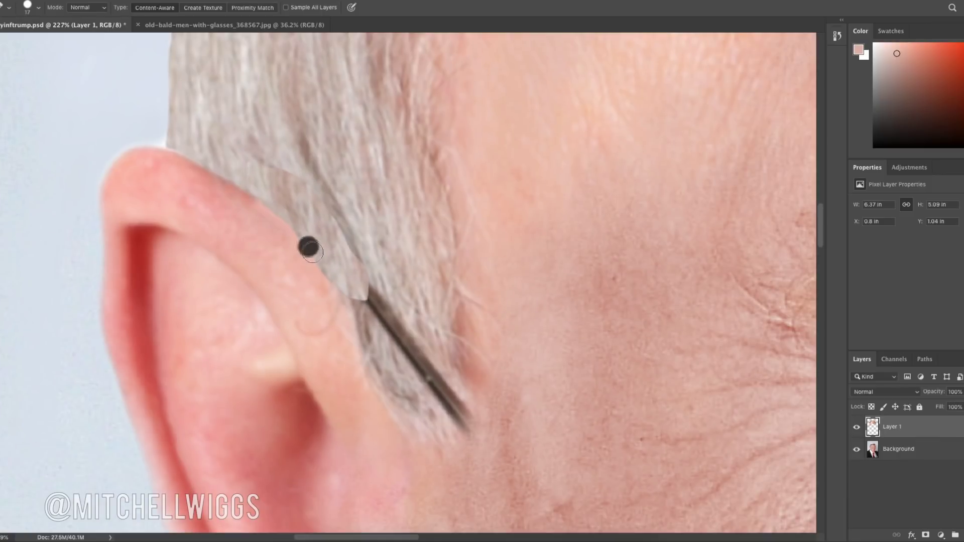
left_click_drag(366, 258, 414, 325)
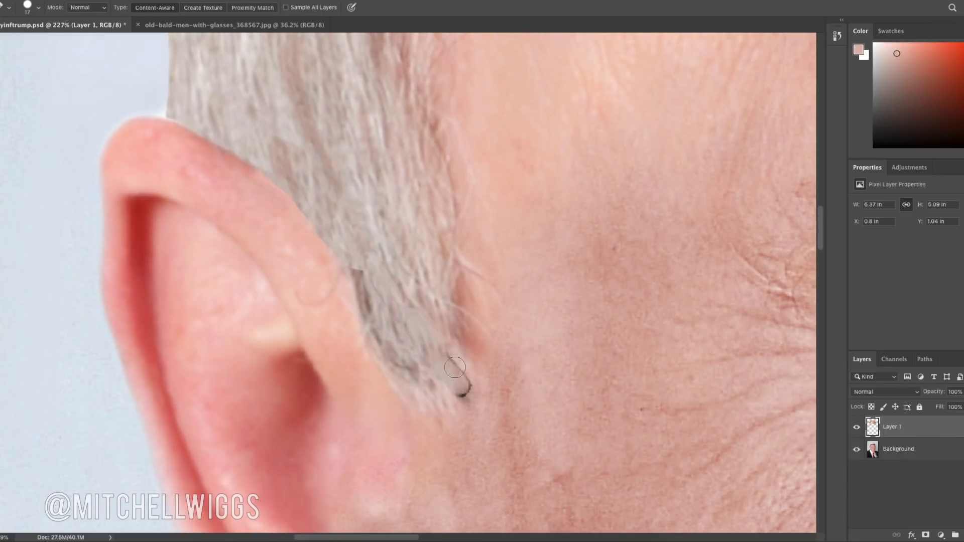
key("b")
key("j")
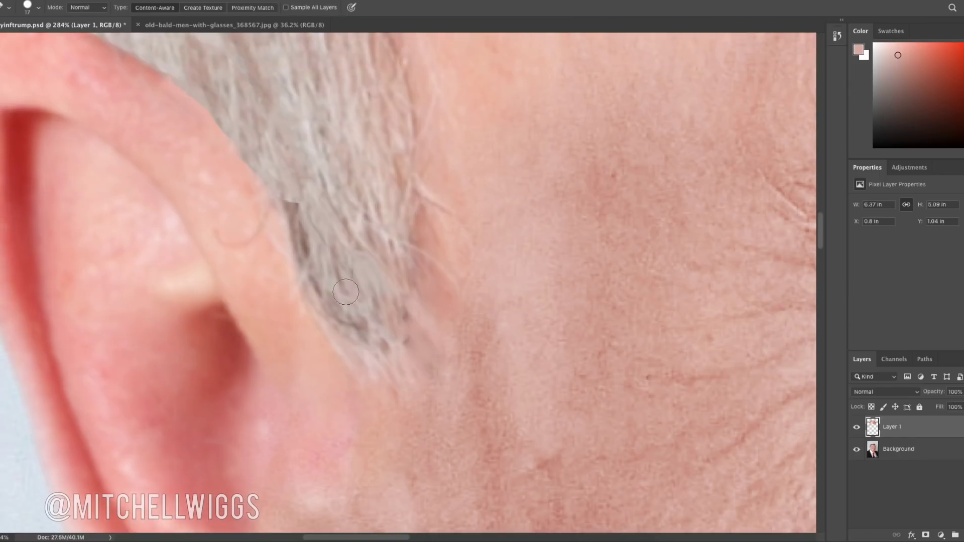
left_click(311, 260)
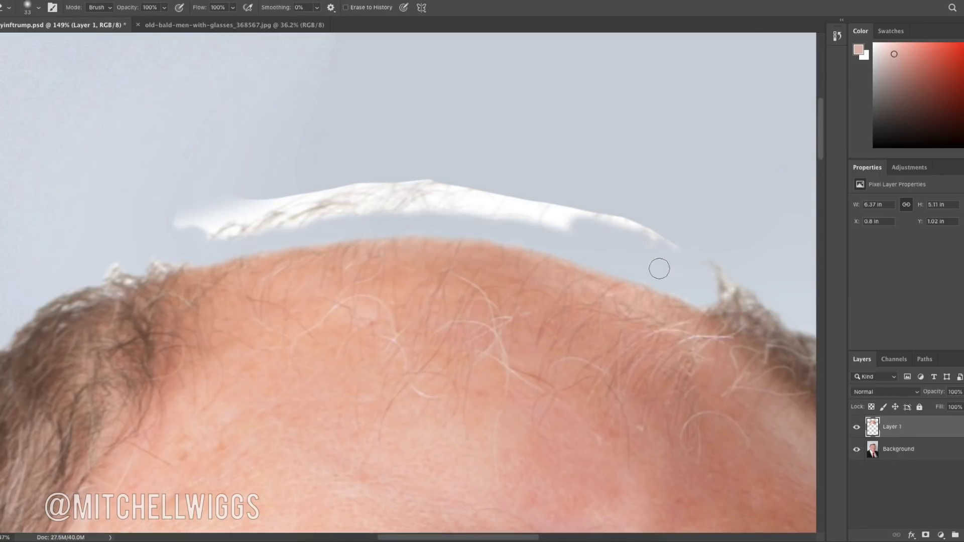
Erase the streak above the head and desaturate the copied eyebrows to Saturation -47.
left_click_drag(660, 269, 255, 226)
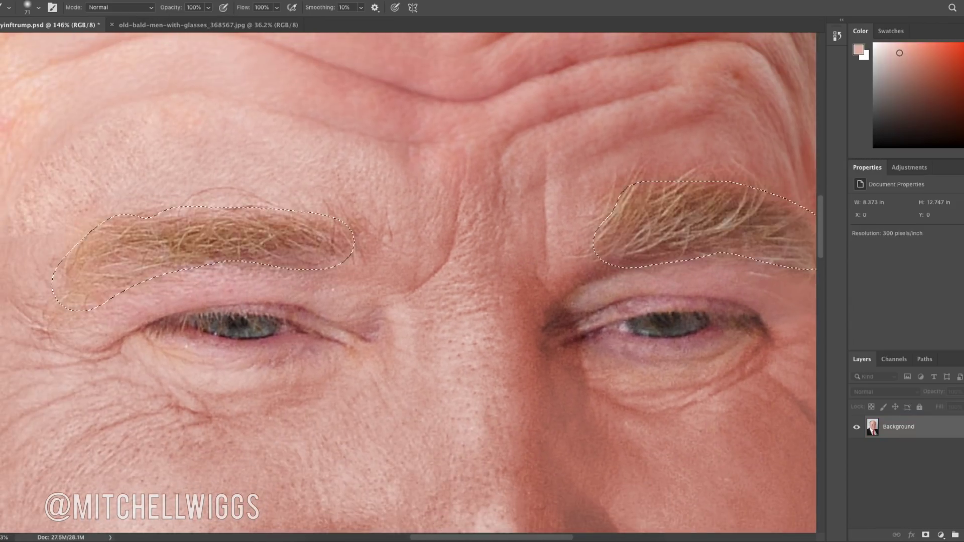
key("ctrl+j")
left_click(372, 67)
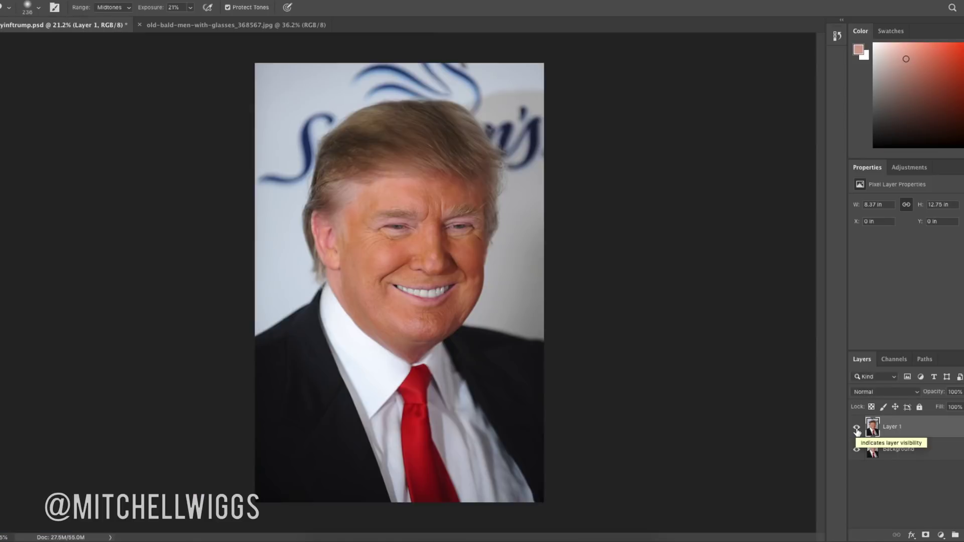
left_click(857, 429)
scroll(632, 286, "up", 3)
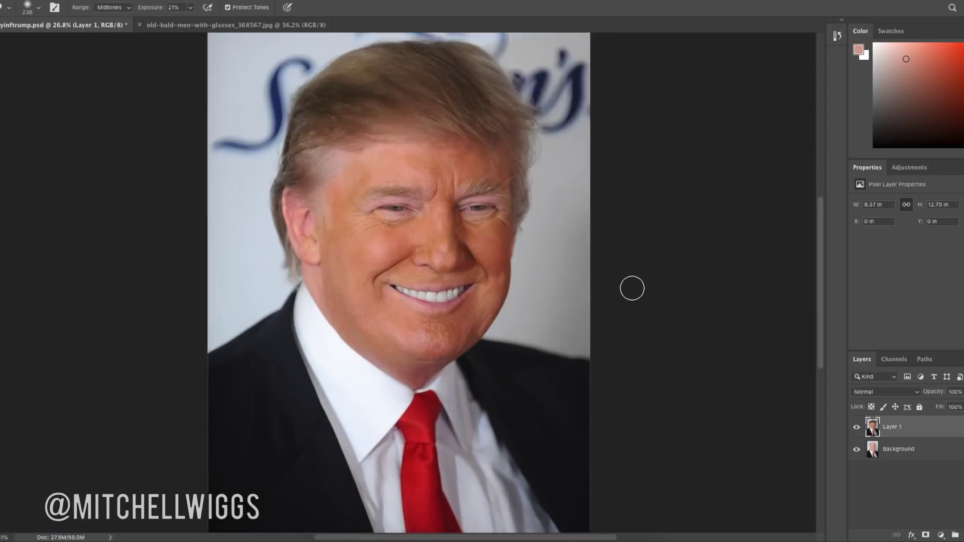
left_click(856, 430)
left_click(857, 430)
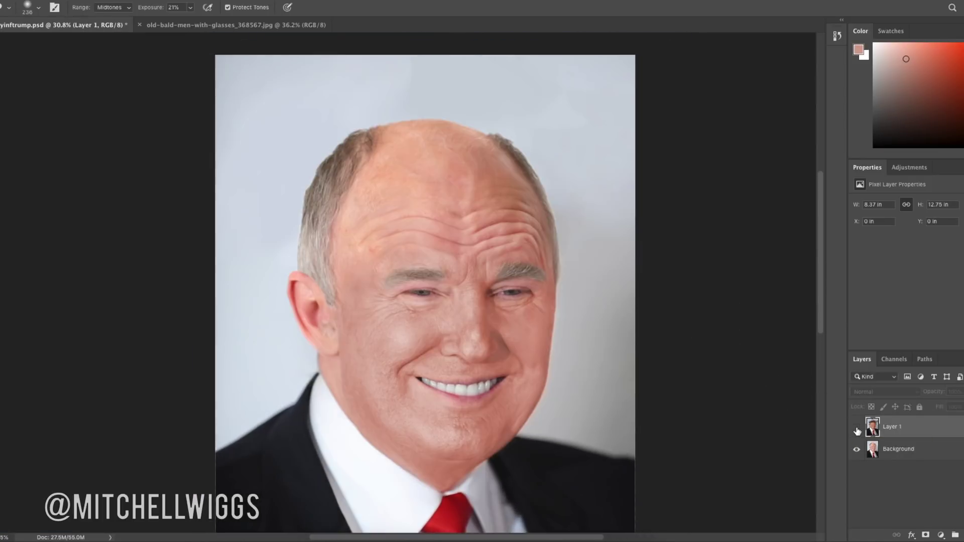
scroll(723, 398, "up", 3)
left_click(857, 430)
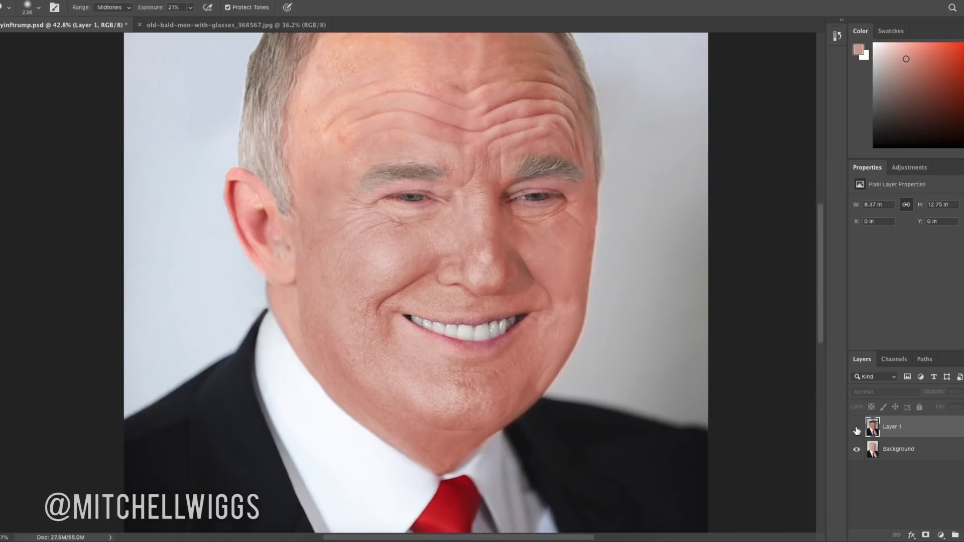
left_click(857, 429)
scroll(714, 341, "up", 5)
left_click(857, 429)
left_click(856, 429)
left_click(857, 430)
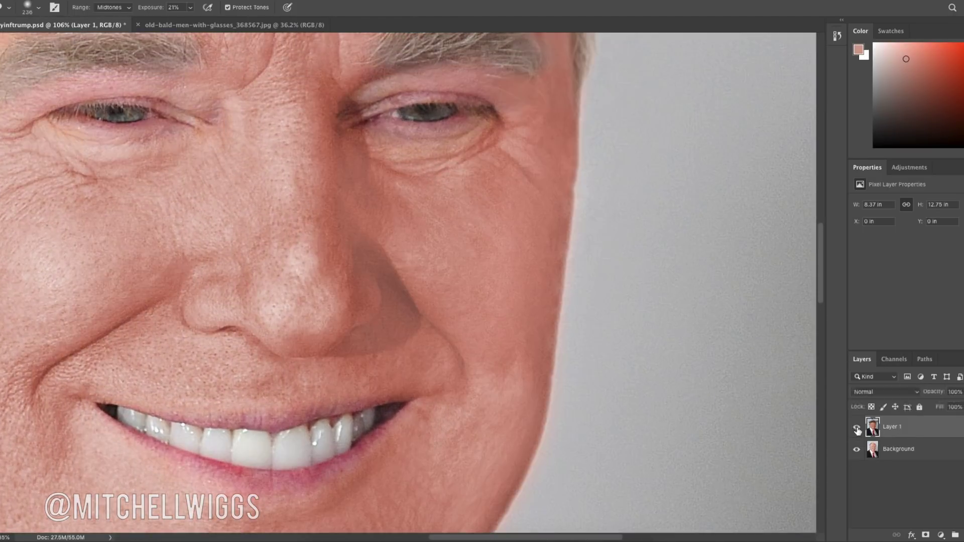
scroll(729, 311, "up", 3)
left_click(857, 429)
scroll(753, 312, "up", 5)
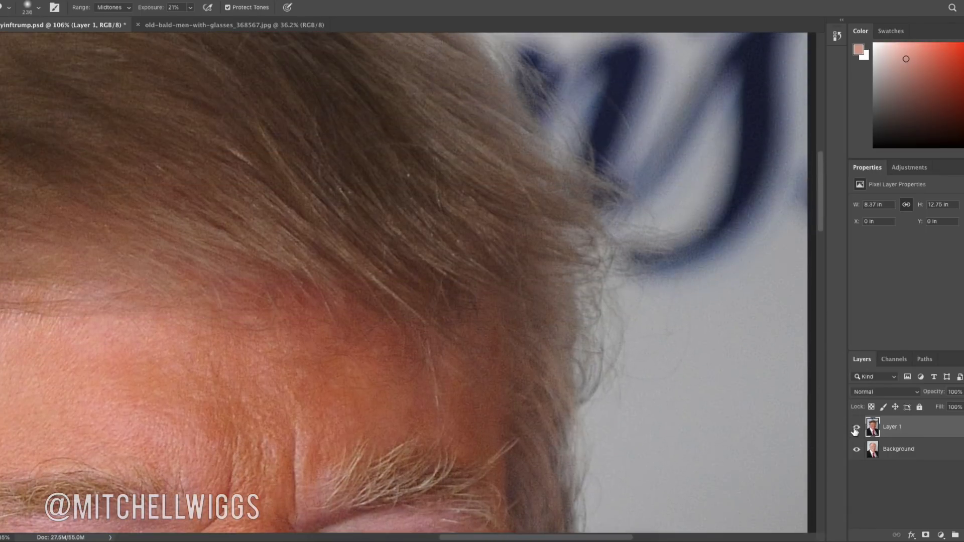
left_click(857, 430)
left_click(857, 429)
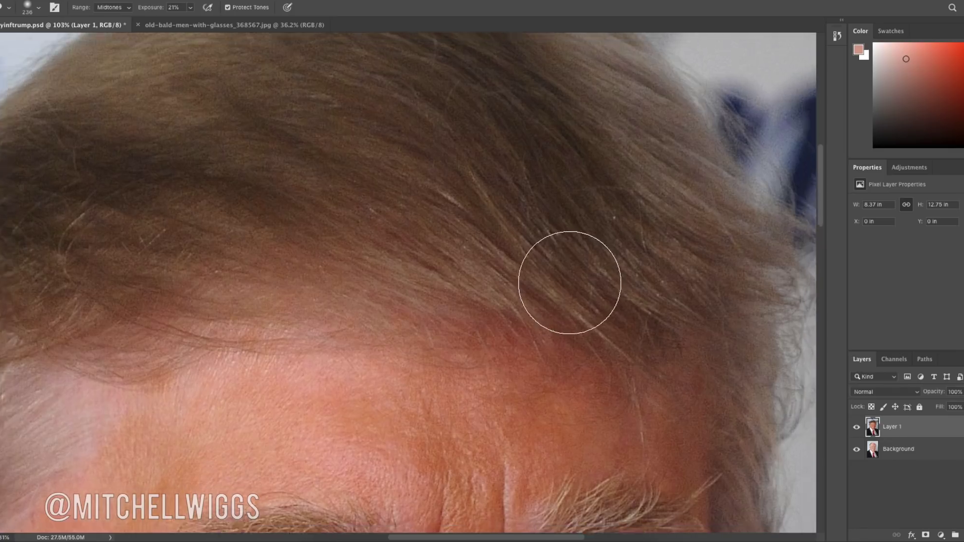
scroll(569, 283, "down", 5)
left_click(857, 428)
left_click(857, 427)
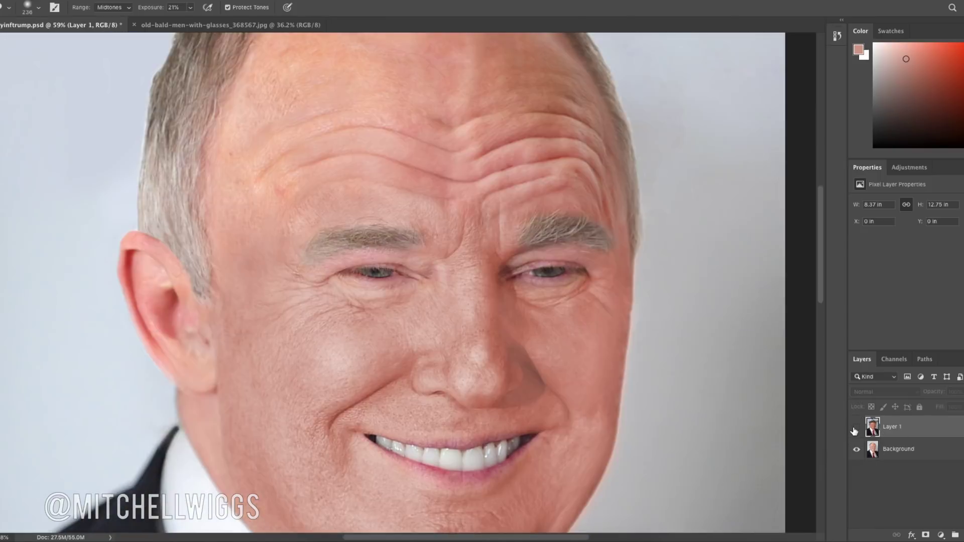
key("ctrl+0")
left_click(857, 429)
left_click(857, 430)
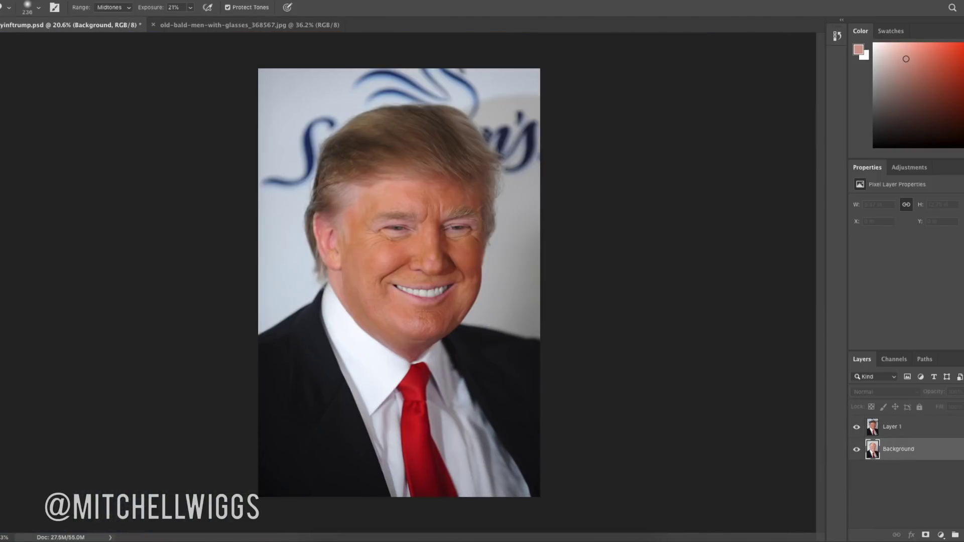
Widen the canvas to 20 in, placing the bald version right and the original portrait left.
left_click(150, 74)
key("Return")
key("v")
left_click_drag(420, 240, 631, 241)
left_click_drag(408, 240, 324, 235)
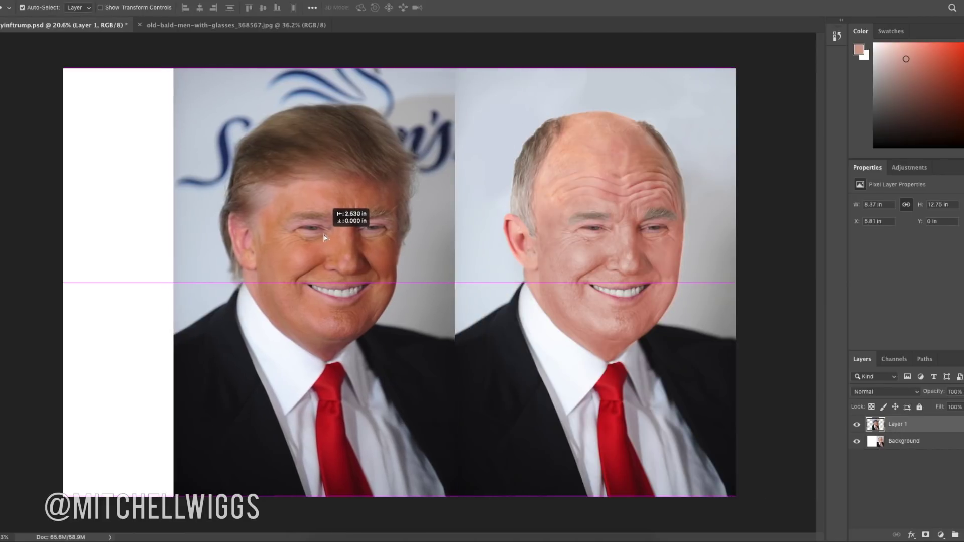